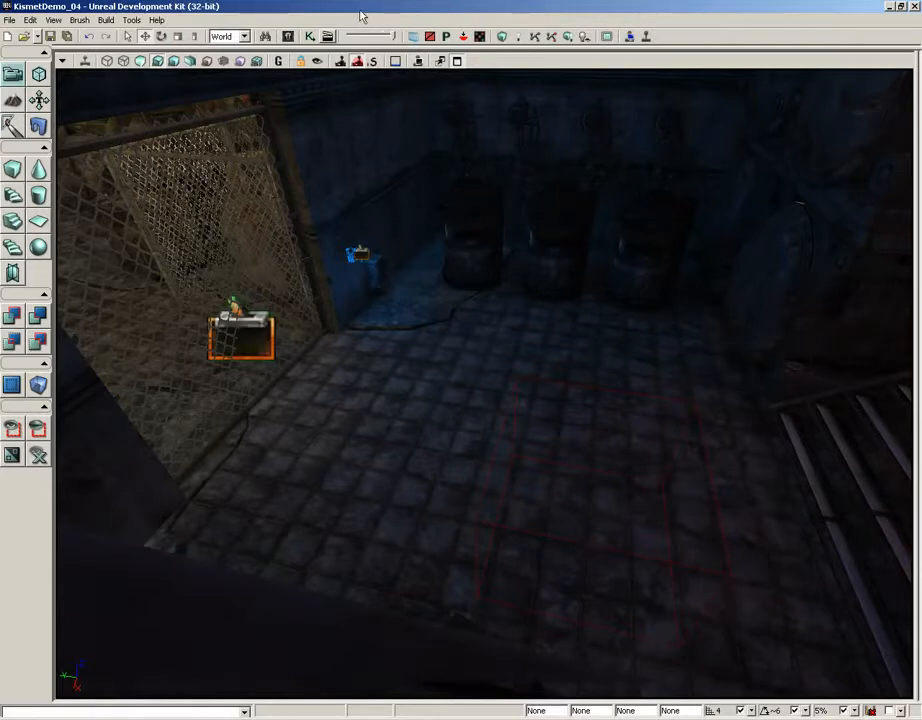
In the Kismet sequence, add a Modify Health action below the last Play Announcement and connect the Delayed switch's Link 11 output to its input.
click(310, 37)
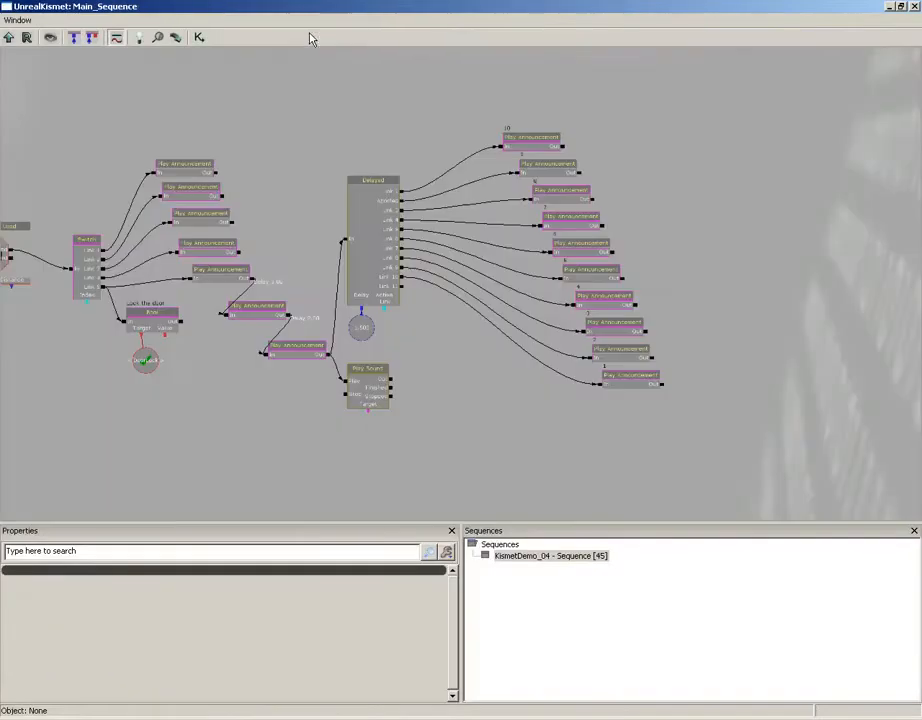
scroll(560, 378, up, 4)
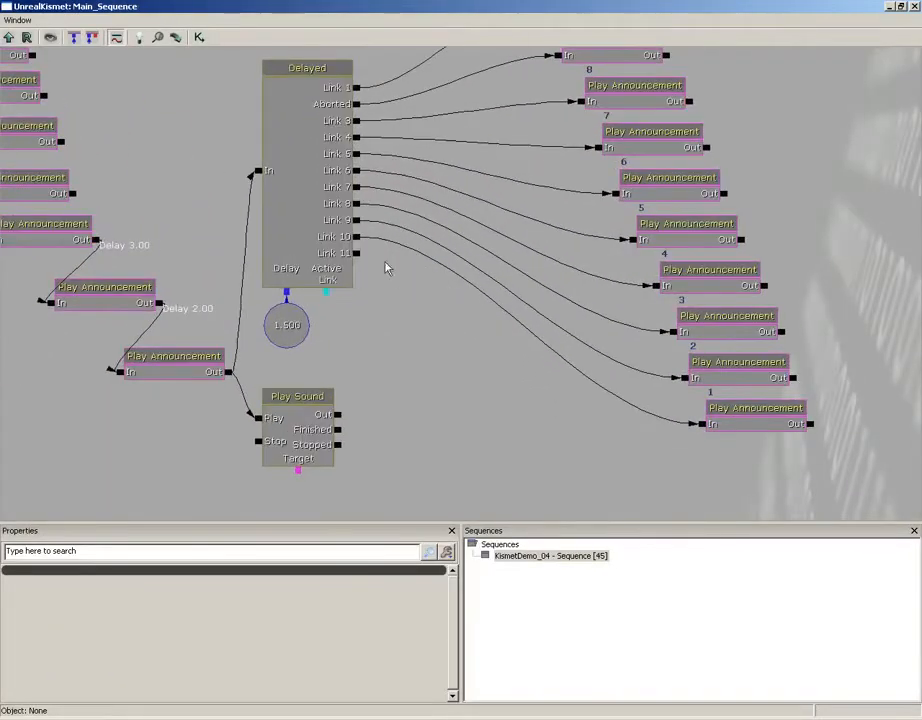
drag(356, 253, 395, 280)
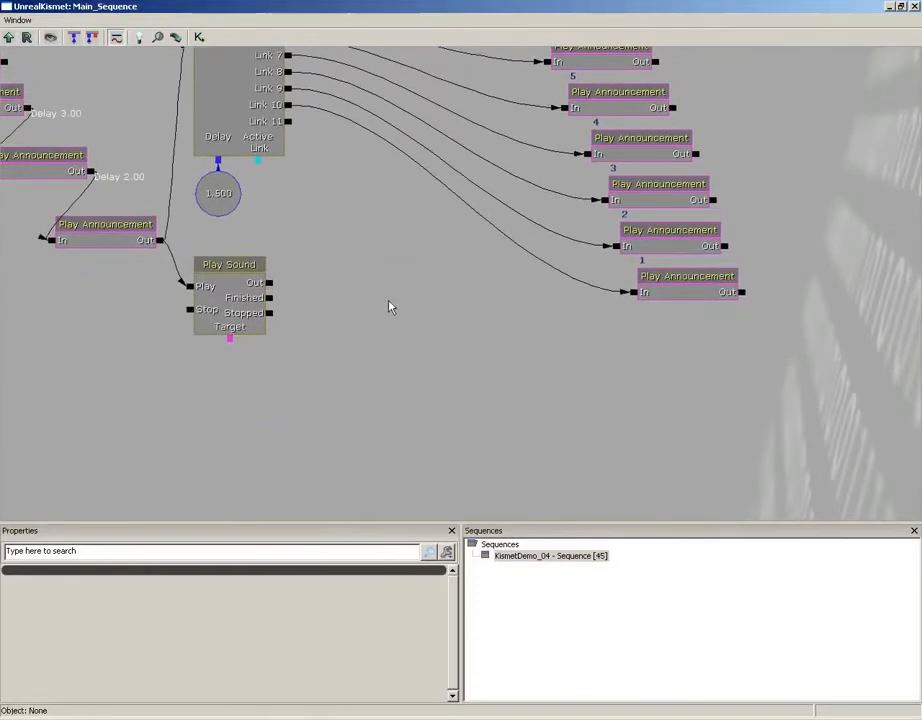
right_click(376, 311)
mouse_move(414, 316)
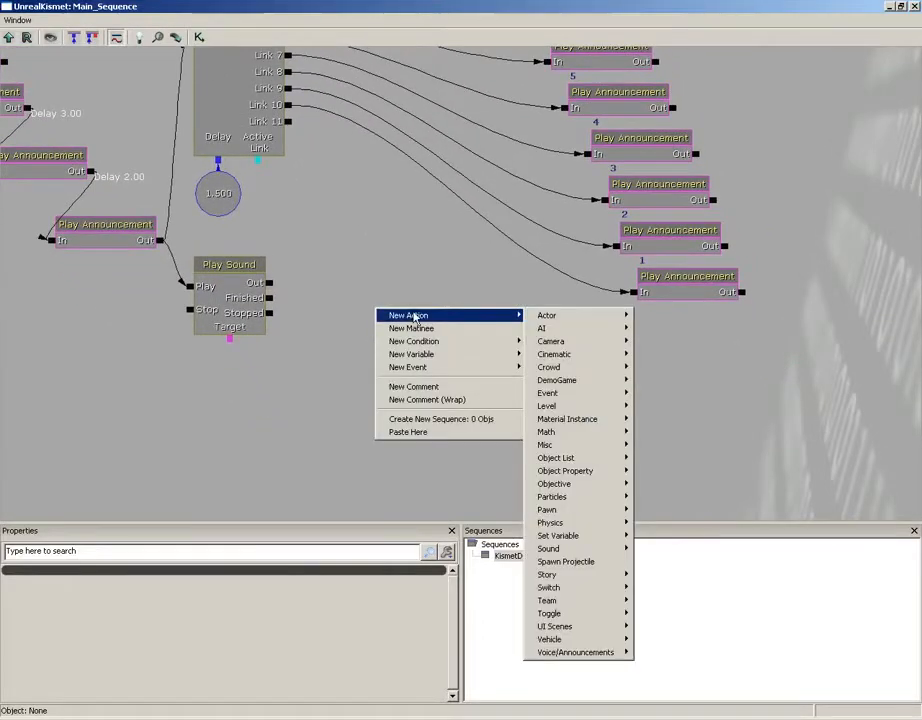
mouse_move(548, 316)
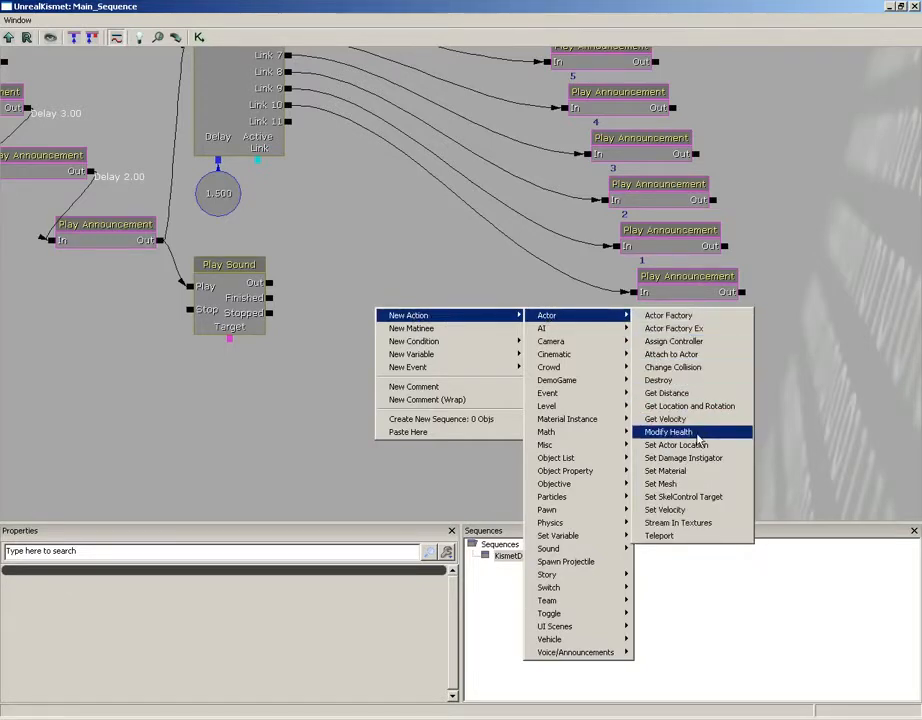
click(699, 433)
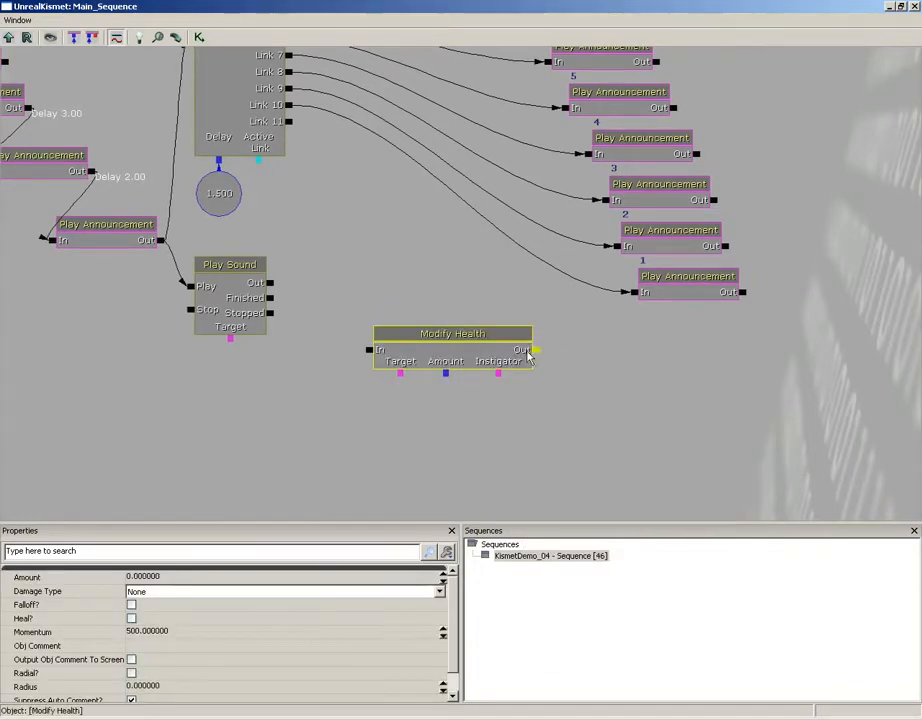
mouse_move(289, 121)
mouse_down()
mouse_move(342, 333)
mouse_move(370, 349)
mouse_up()
mouse_move(467, 352)
ctrl+mouse_down()
mouse_move(574, 362)
mouse_move(589, 348)
ctrl+mouse_up()
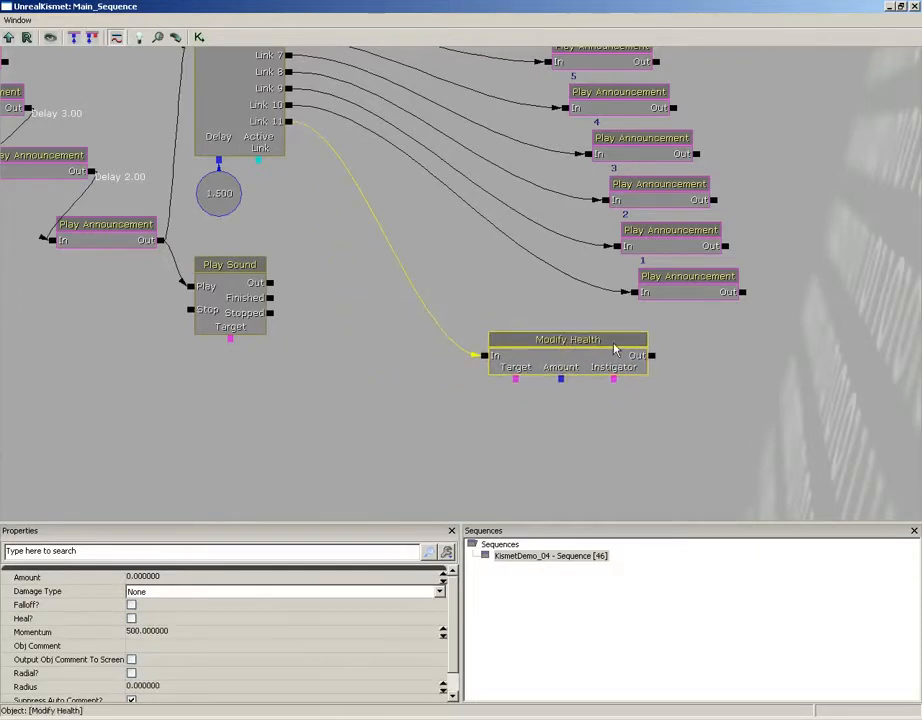
Set the Modify Health action's amount to 500 and its damage type to UTDmgType_ScorpionSelfDestruct, leaving Heal off.
click(150, 577)
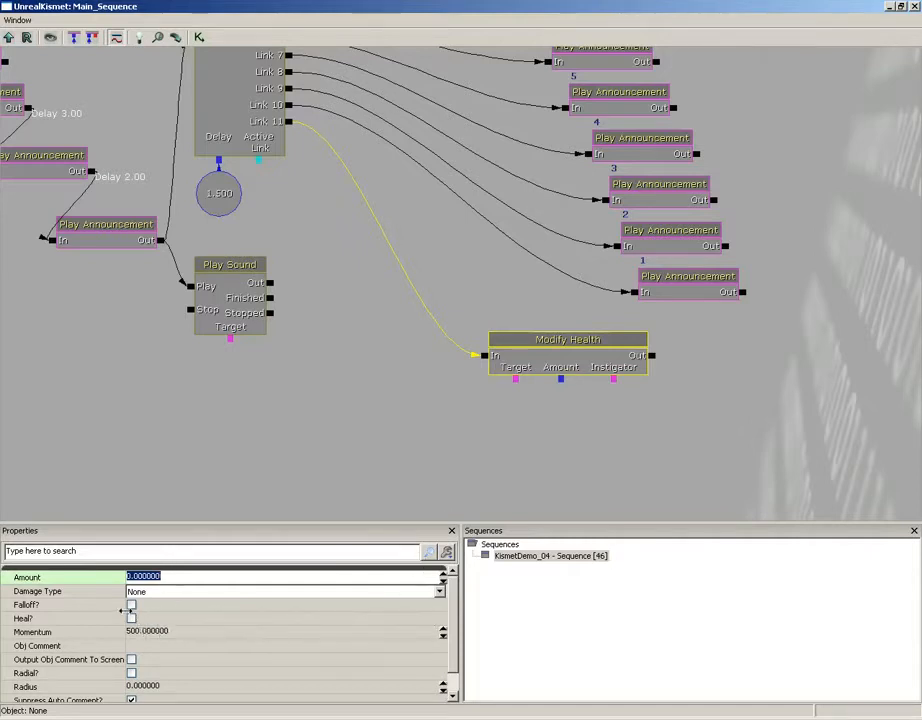
click(131, 620)
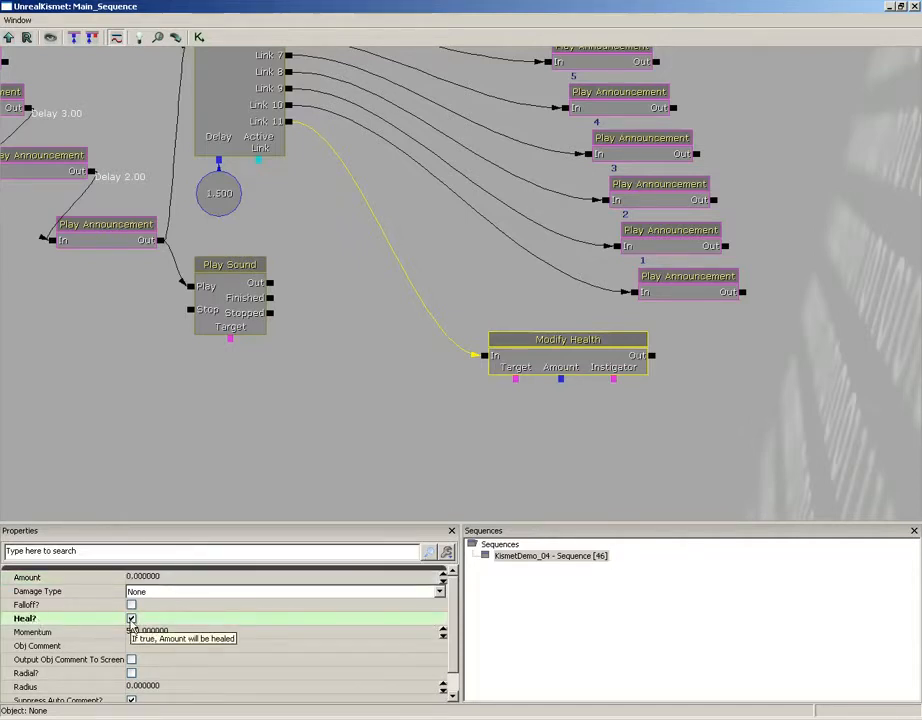
click(131, 619)
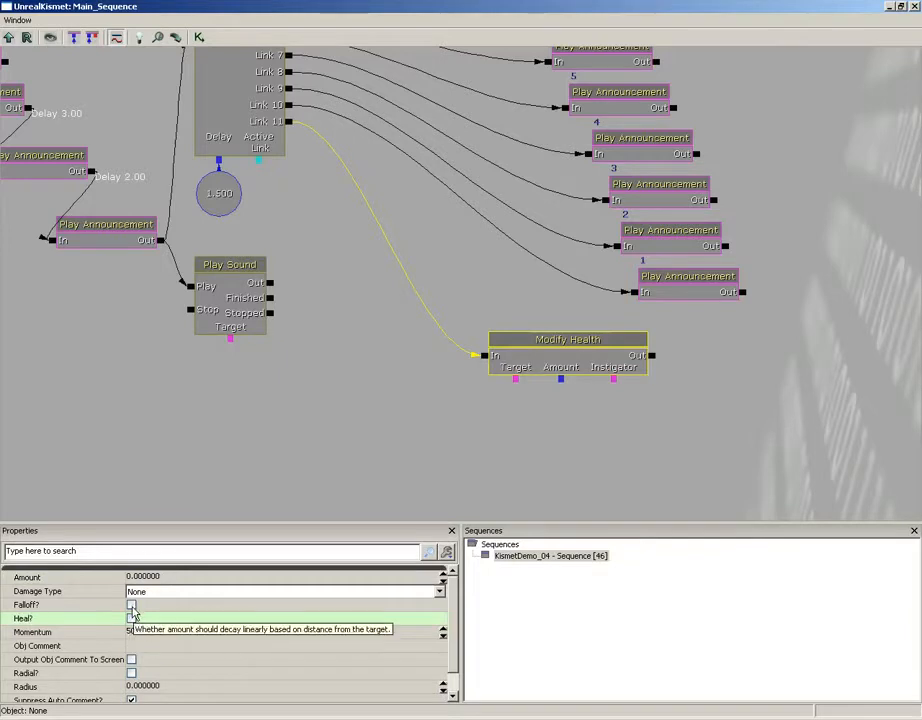
click(162, 578)
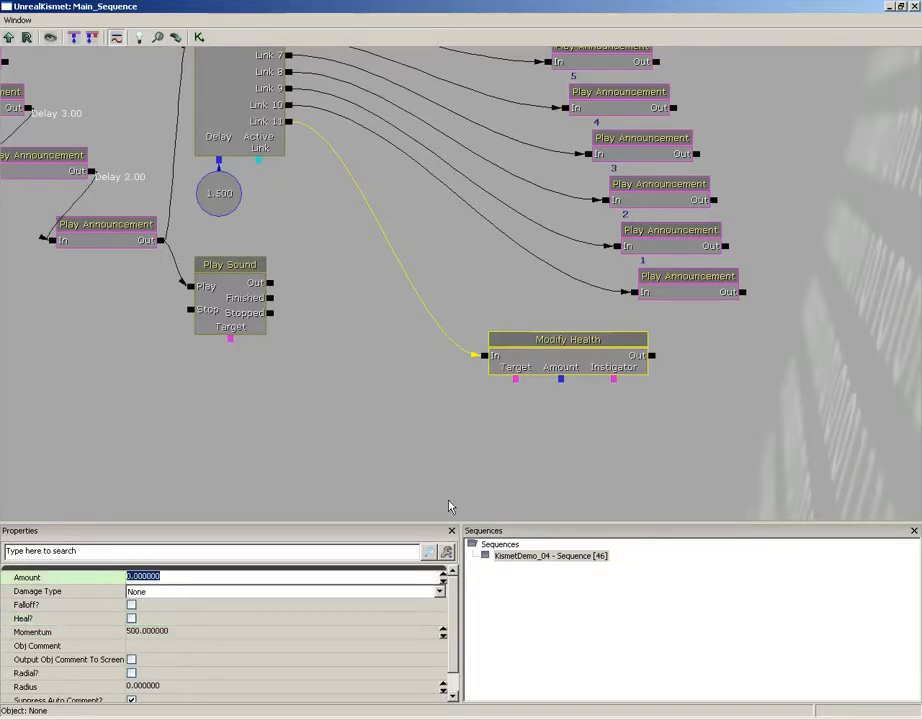
text(500)
key(Return)
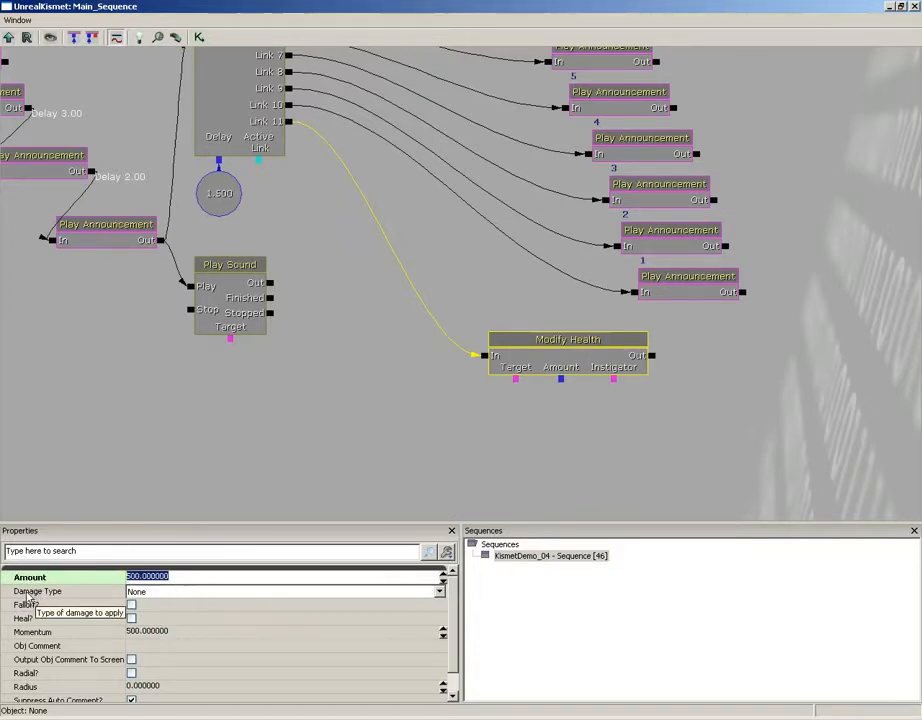
click(170, 592)
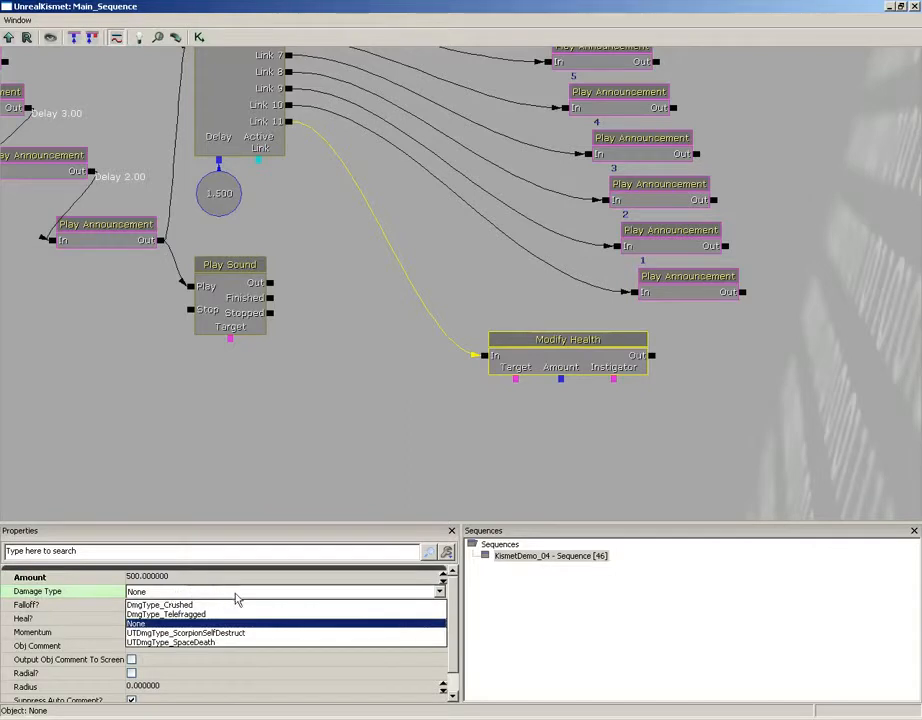
click(236, 633)
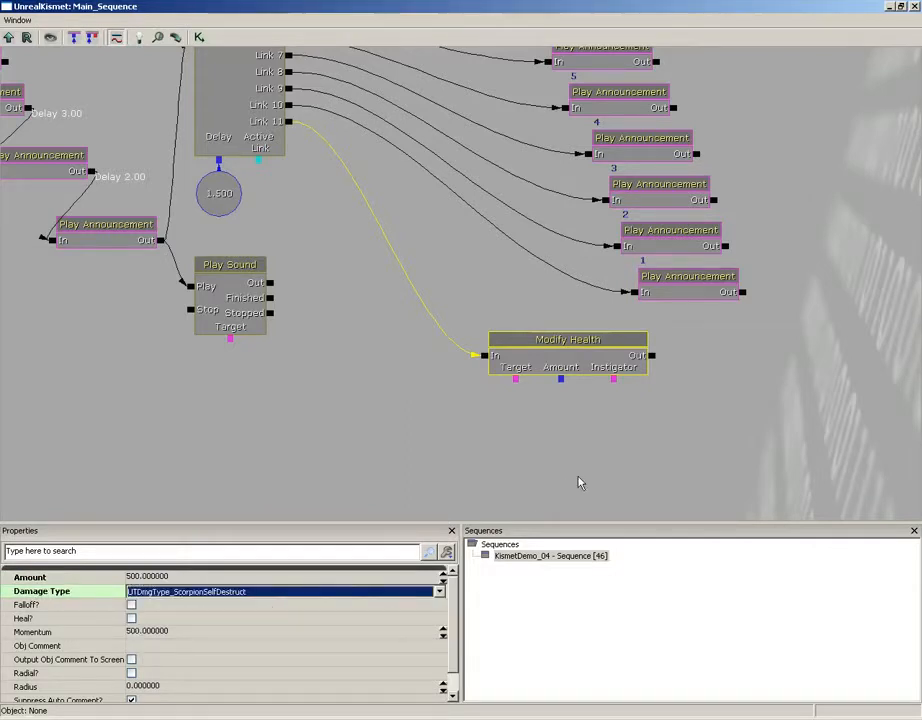
Add a Player variable below Modify Health, turn off its All Players option, and link it to the Target connector.
right_click(501, 381)
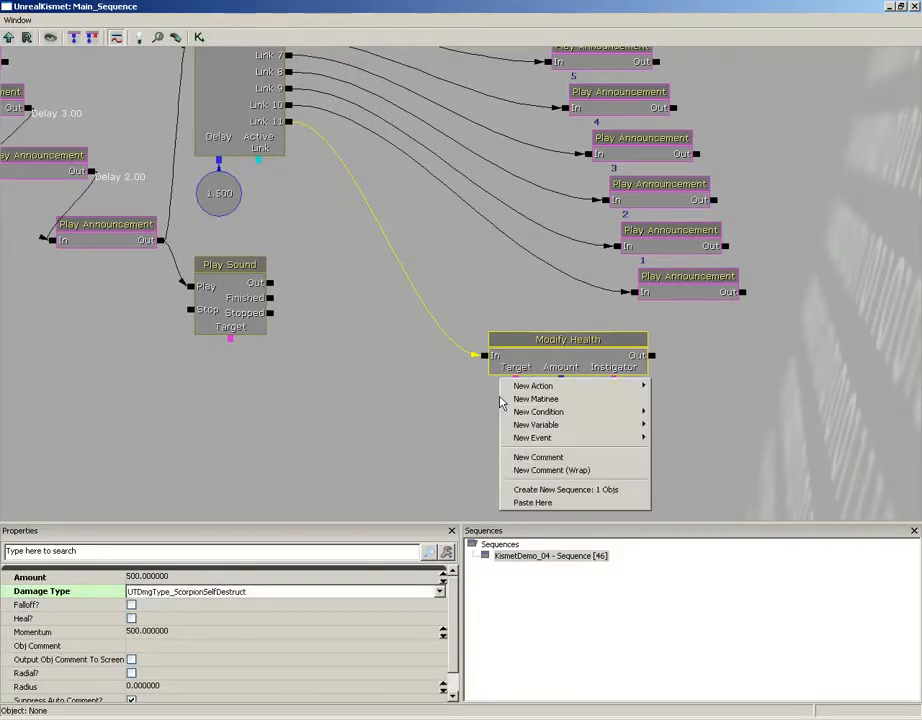
mouse_move(531, 428)
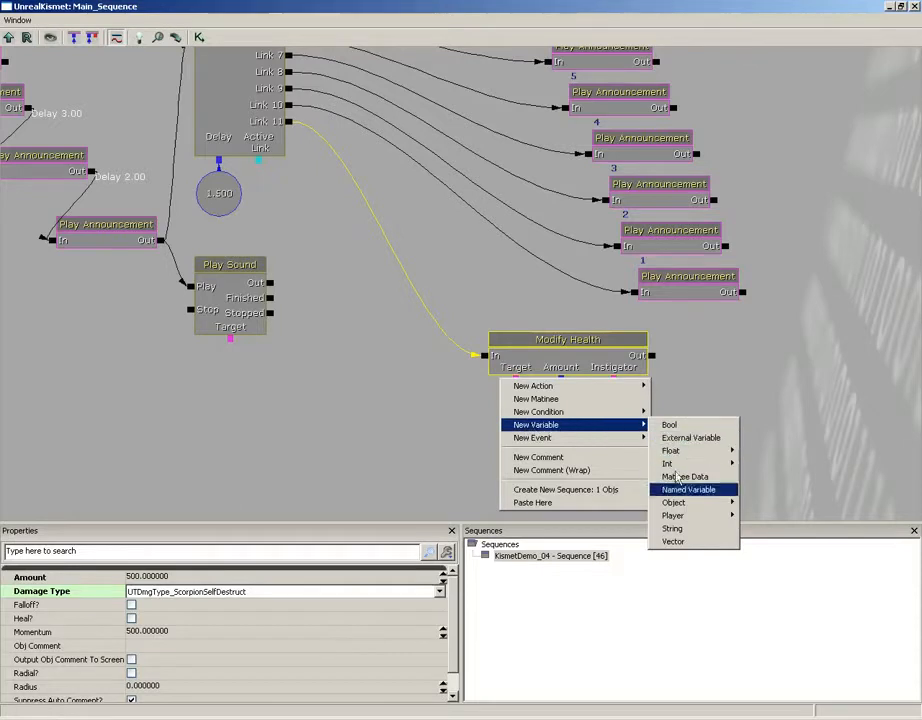
mouse_move(702, 517)
click(760, 517)
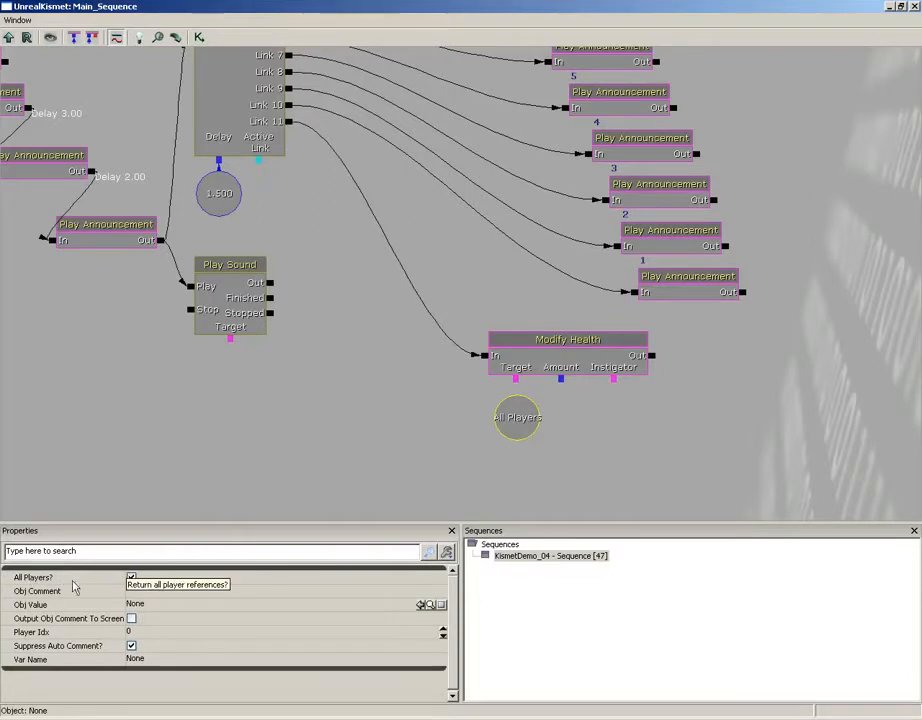
click(131, 577)
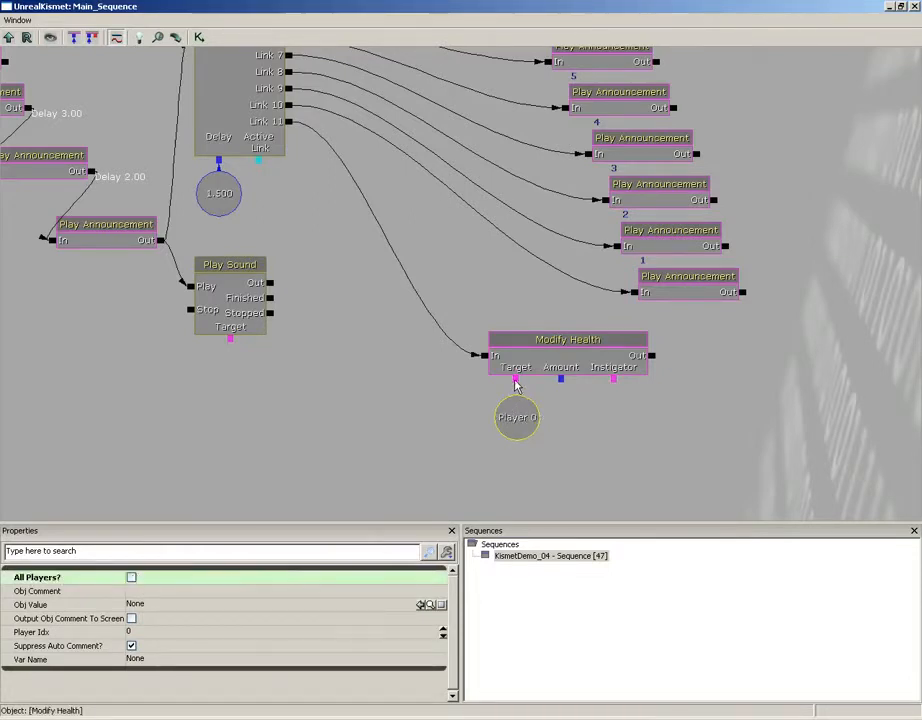
drag(516, 380, 515, 431)
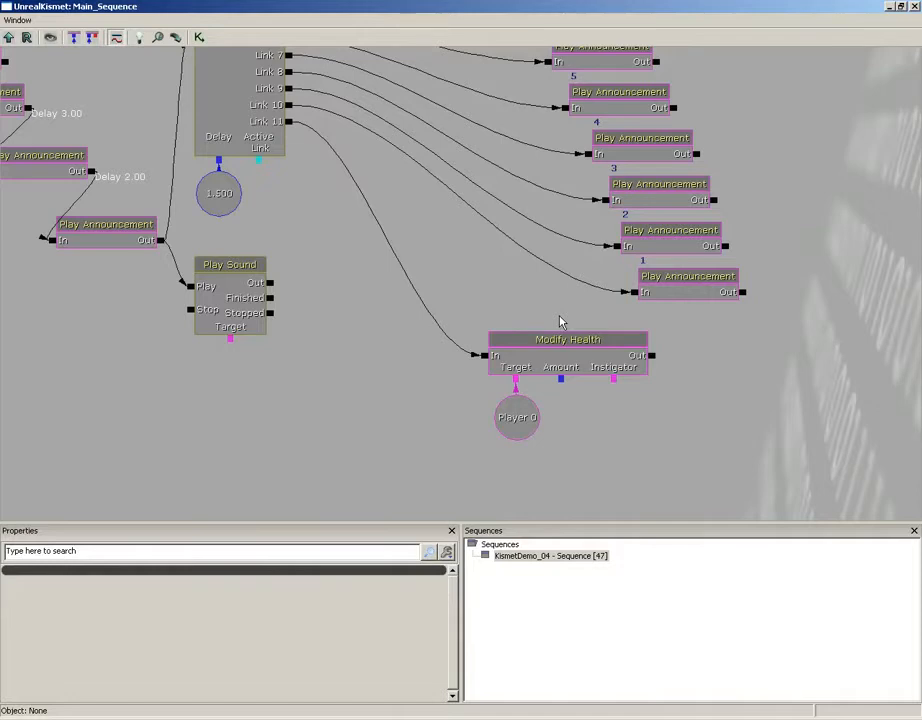
drag(383, 356, 397, 212)
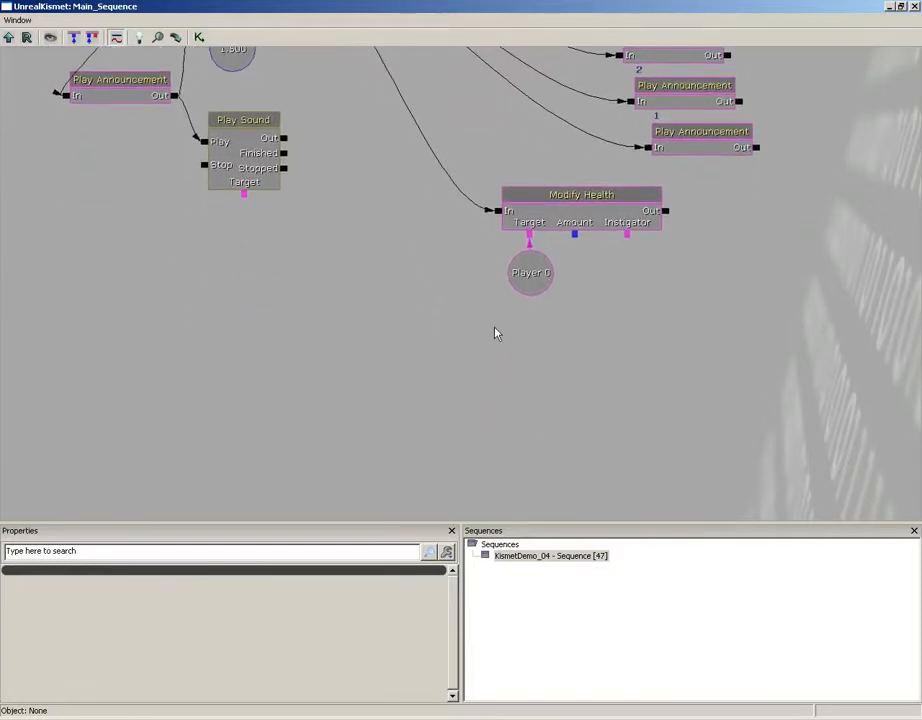
right_click(475, 311)
mouse_move(489, 318)
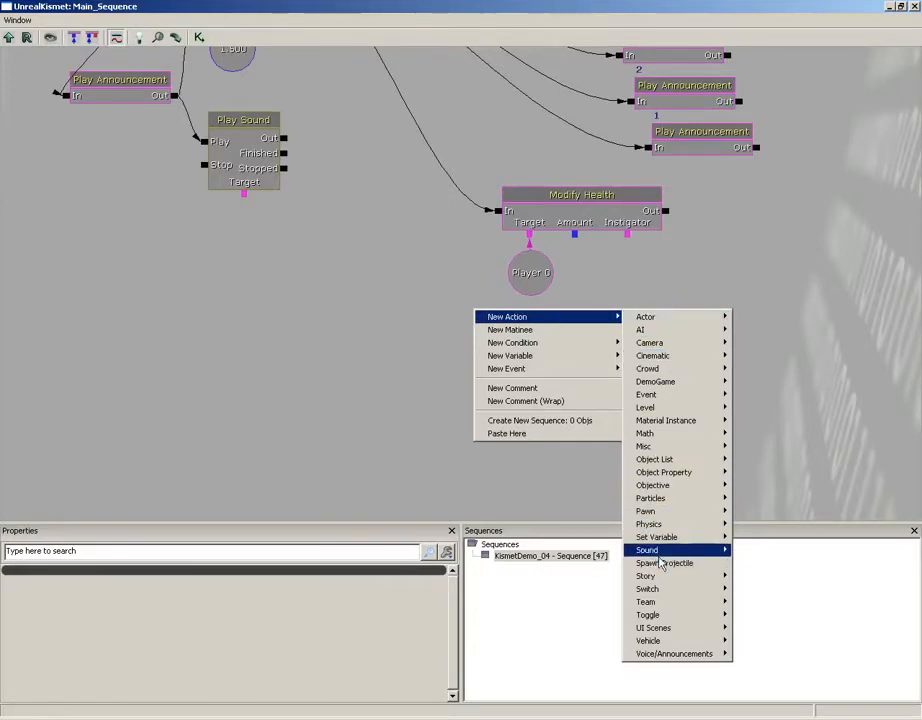
mouse_move(661, 555)
click(765, 550)
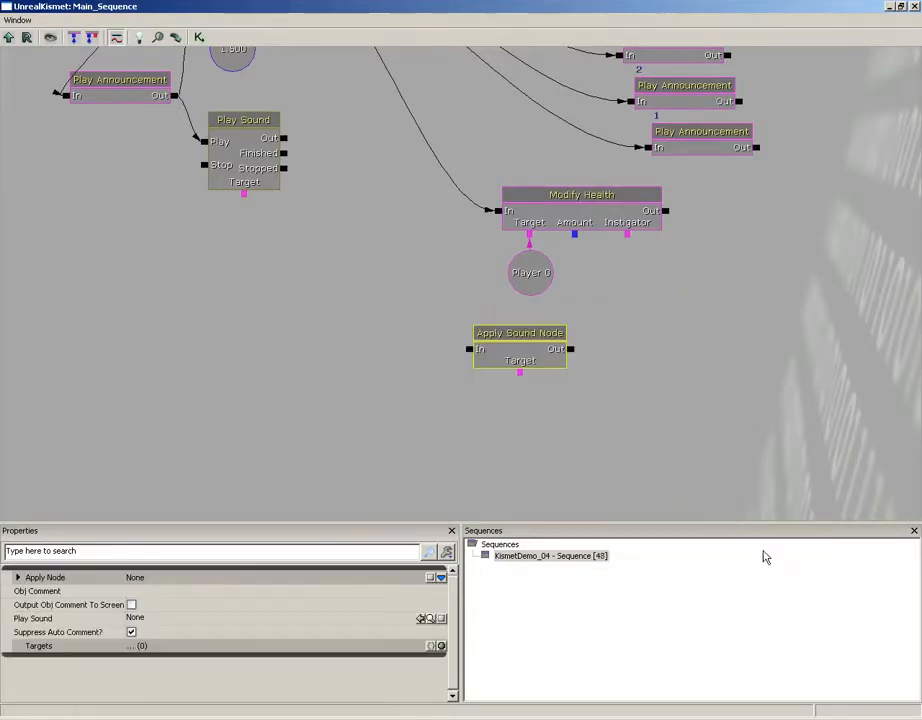
key(Delete)
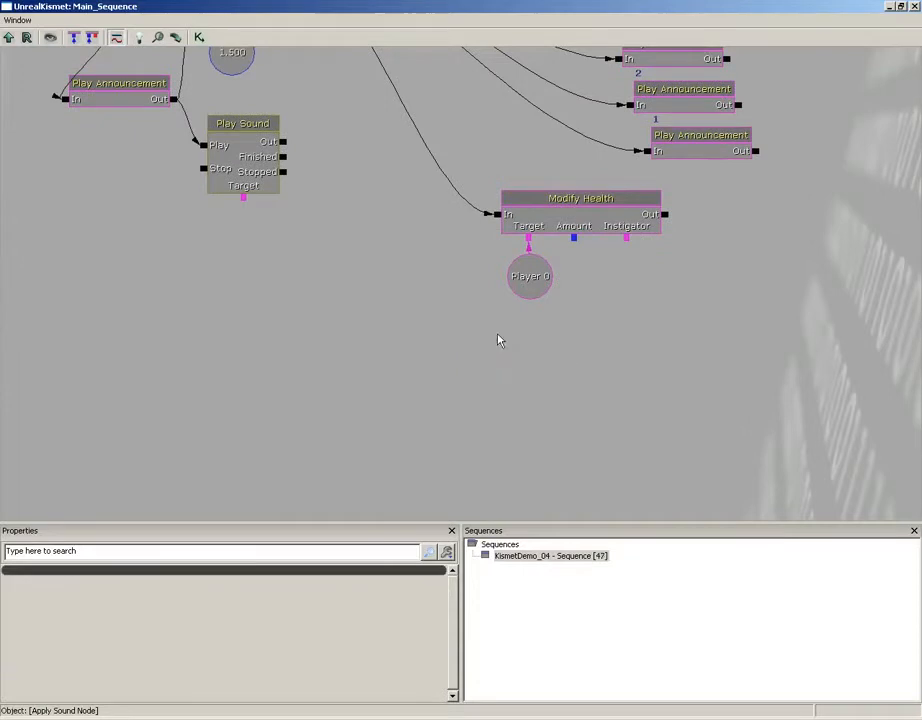
Add a Play Sound action in the empty area below the Player 0 variable.
right_click(484, 330)
mouse_move(608, 343)
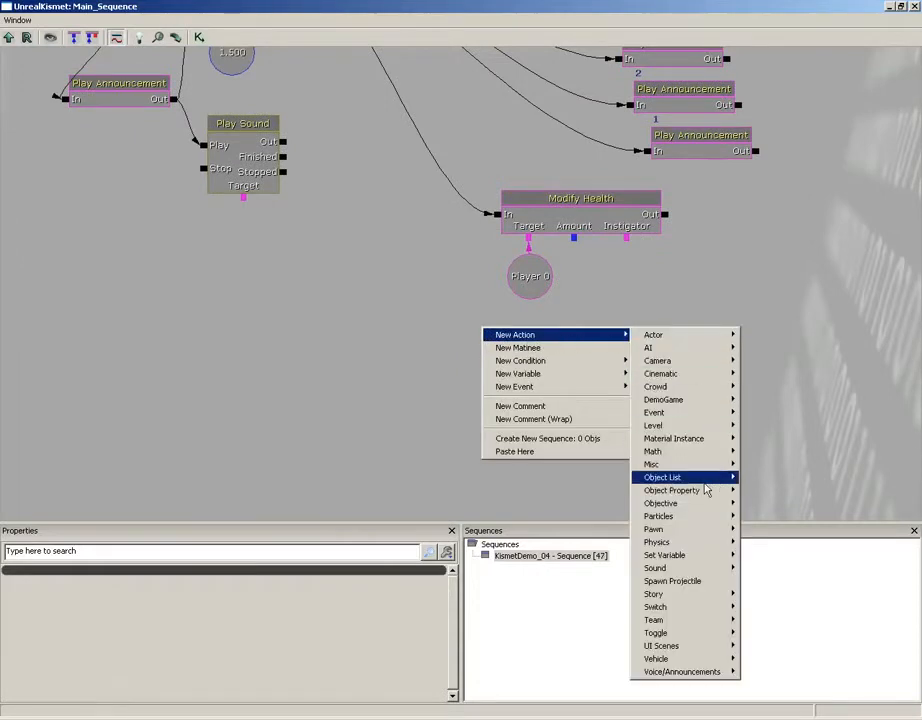
mouse_move(704, 568)
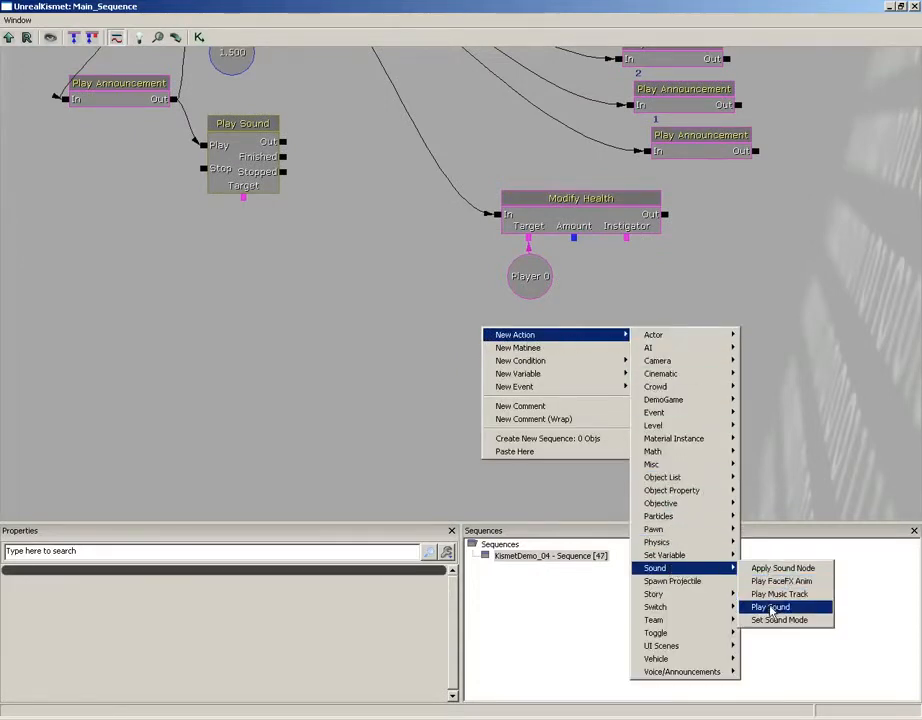
click(768, 607)
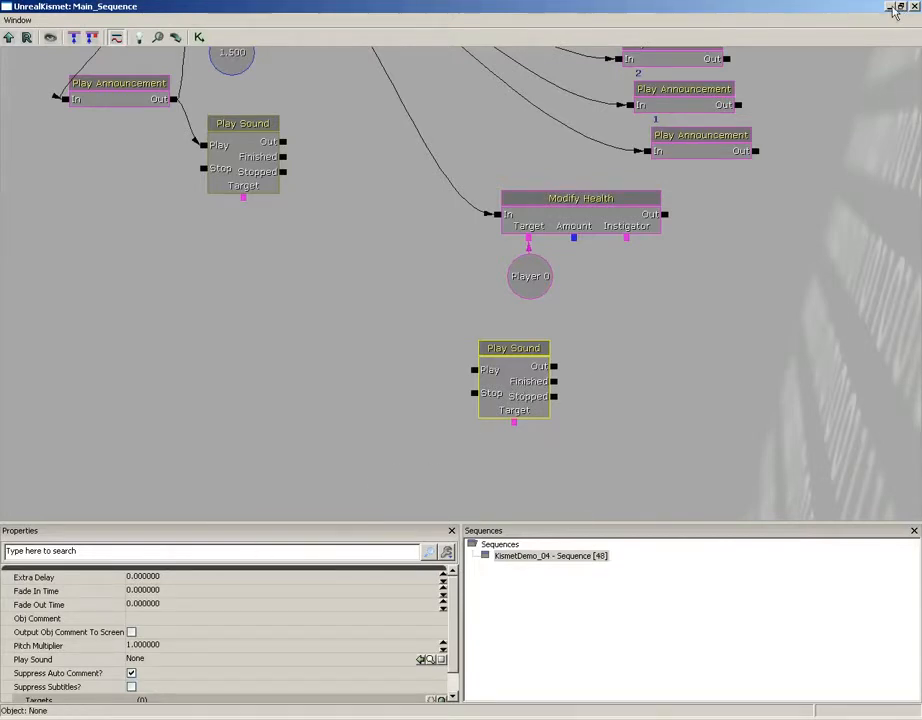
Search the Content Browser for "explosion" and select the sound cue A_Weapon_SR_ComboExplosionCue.
click(913, 7)
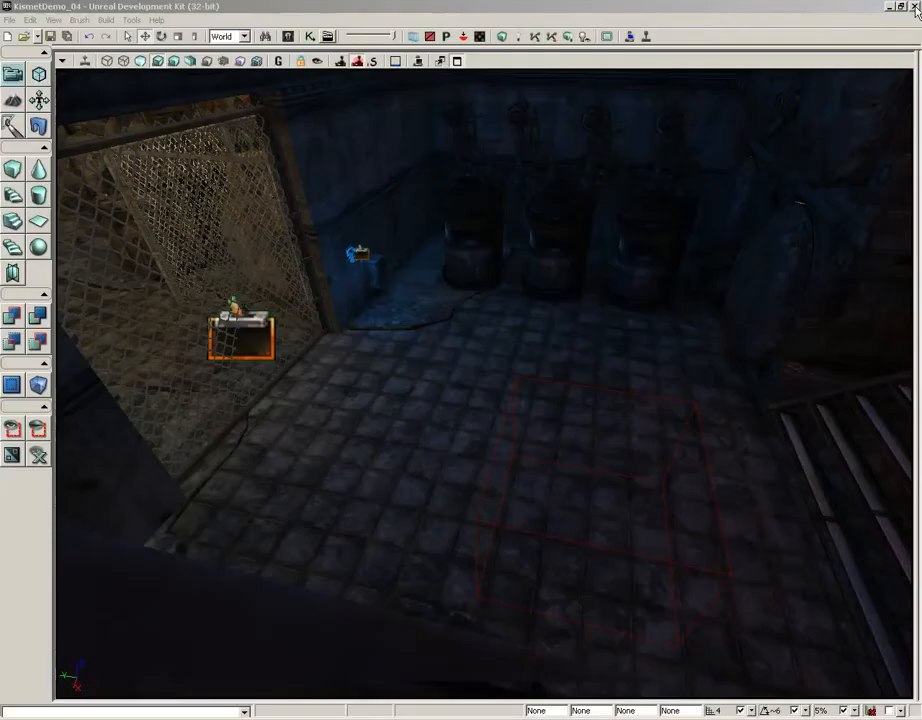
click(327, 36)
click(546, 136)
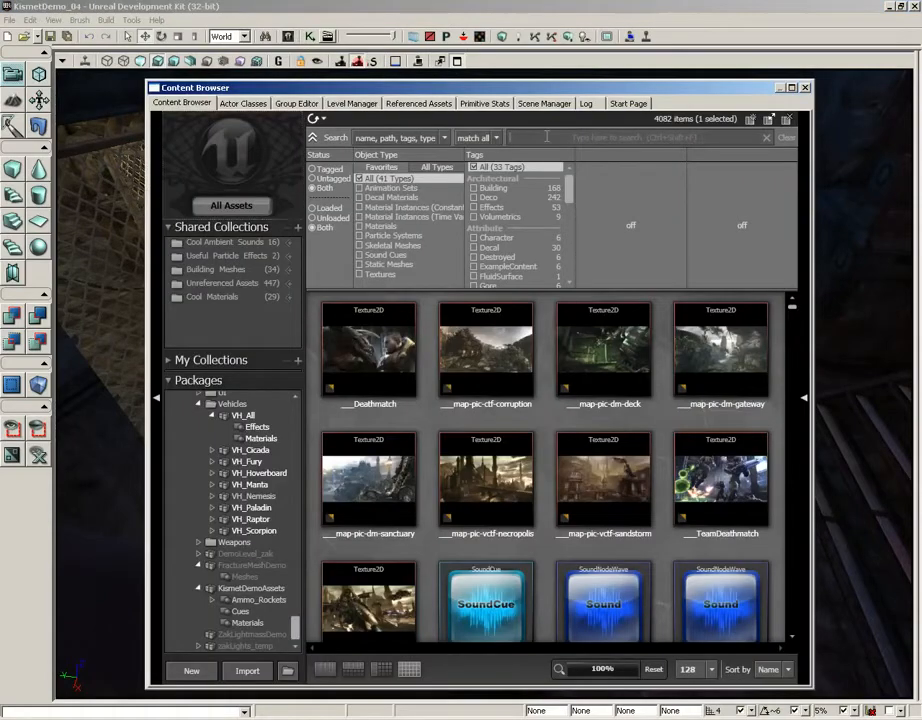
text(explosion)
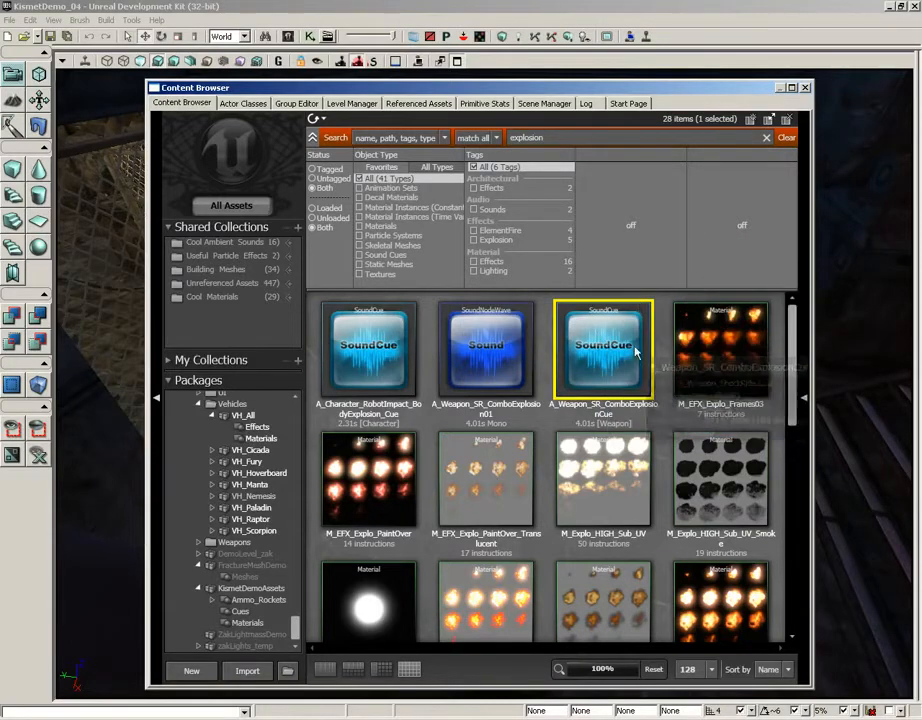
click(806, 88)
Back in Kismet, assign the selected A_Weapon_SR_ComboExplosionCue to the new Play Sound action.
click(309, 36)
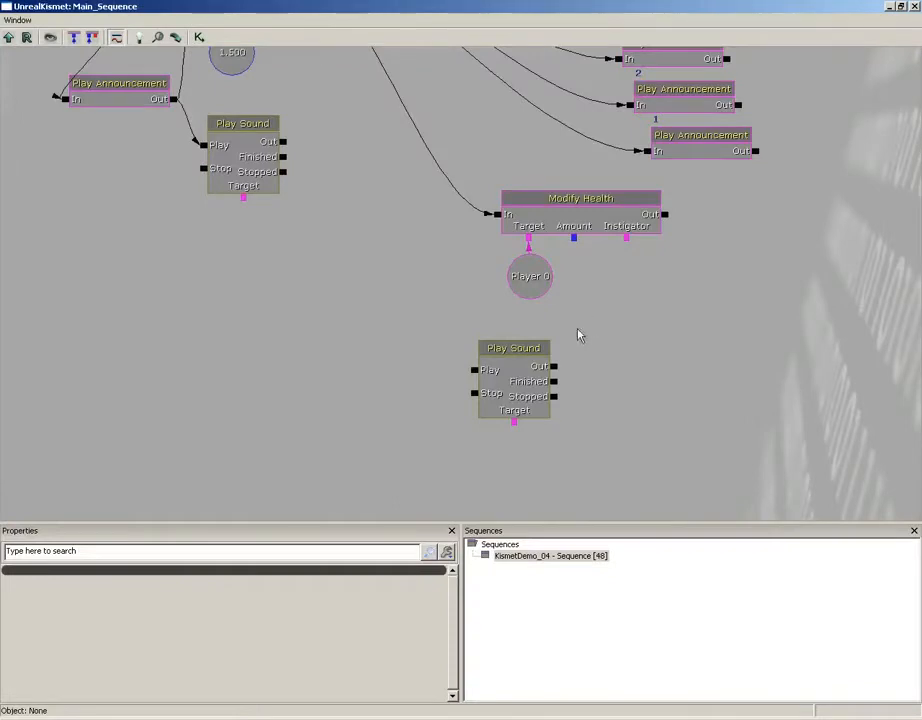
click(512, 381)
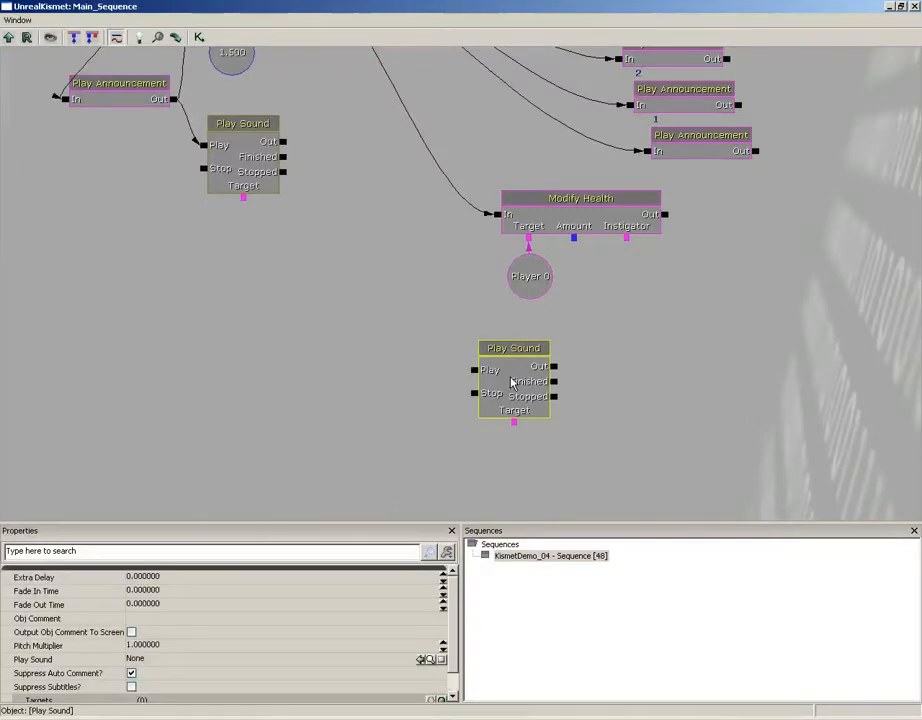
click(67, 661)
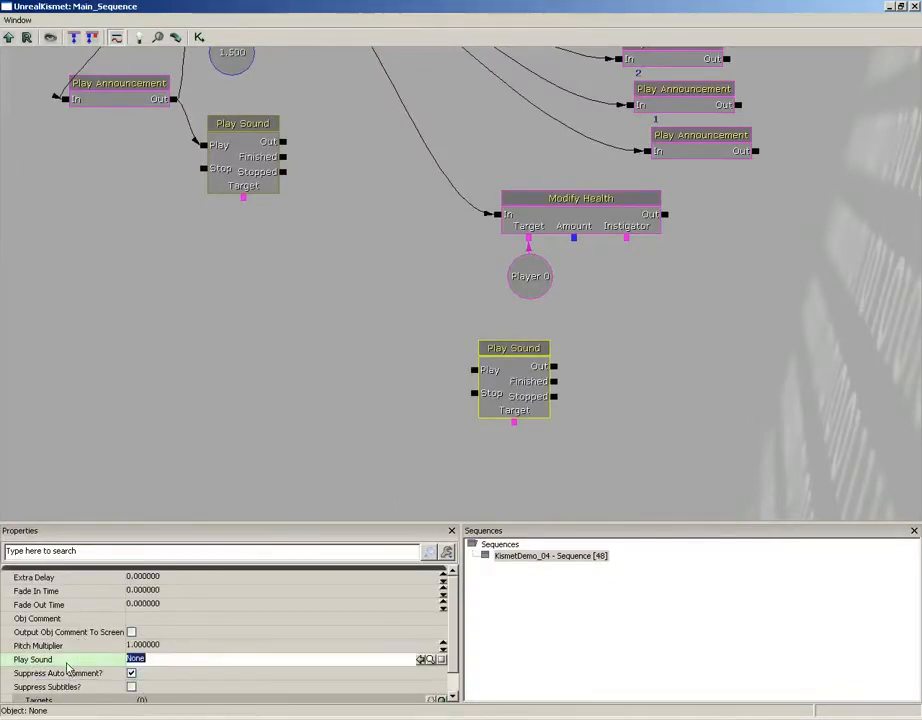
click(420, 659)
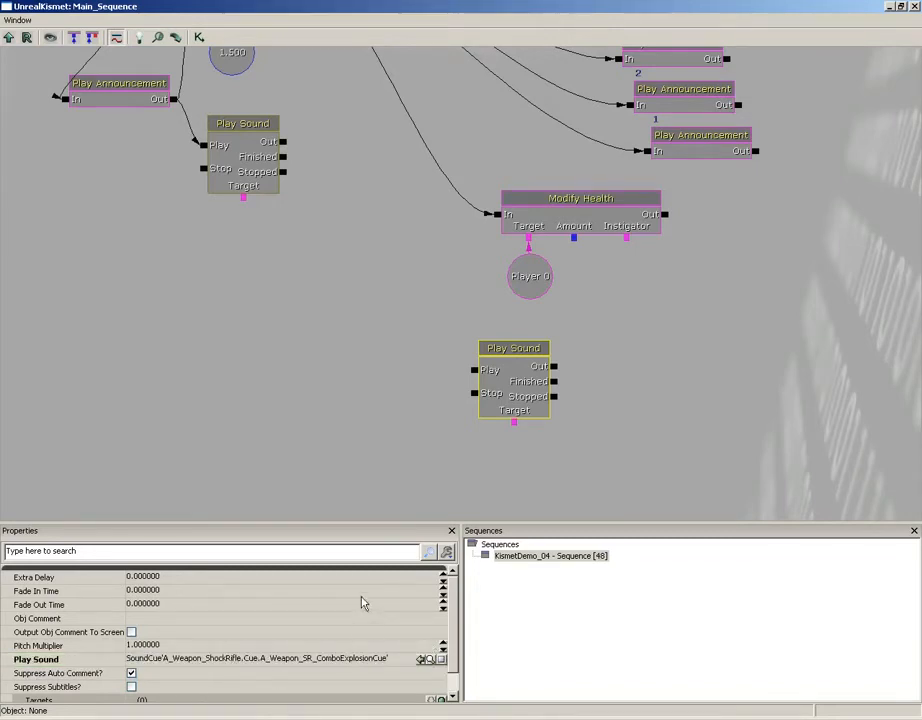
Set the new Play Sound action's Volume Multiplier to 2.
drag(387, 237, 294, 198)
scroll(150, 690, down, 1)
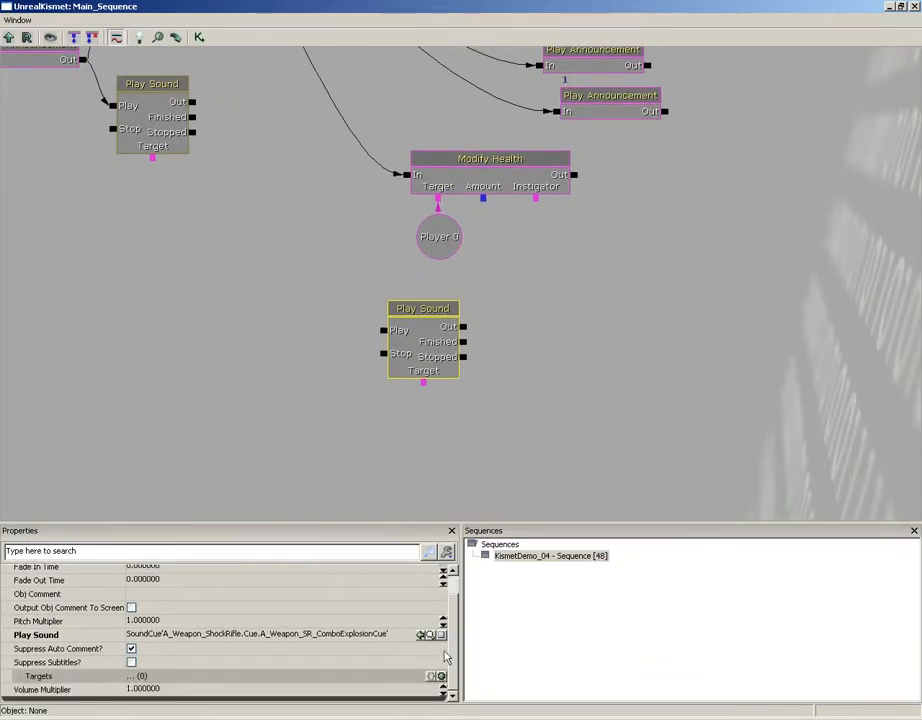
click(148, 690)
text(2)
key(Return)
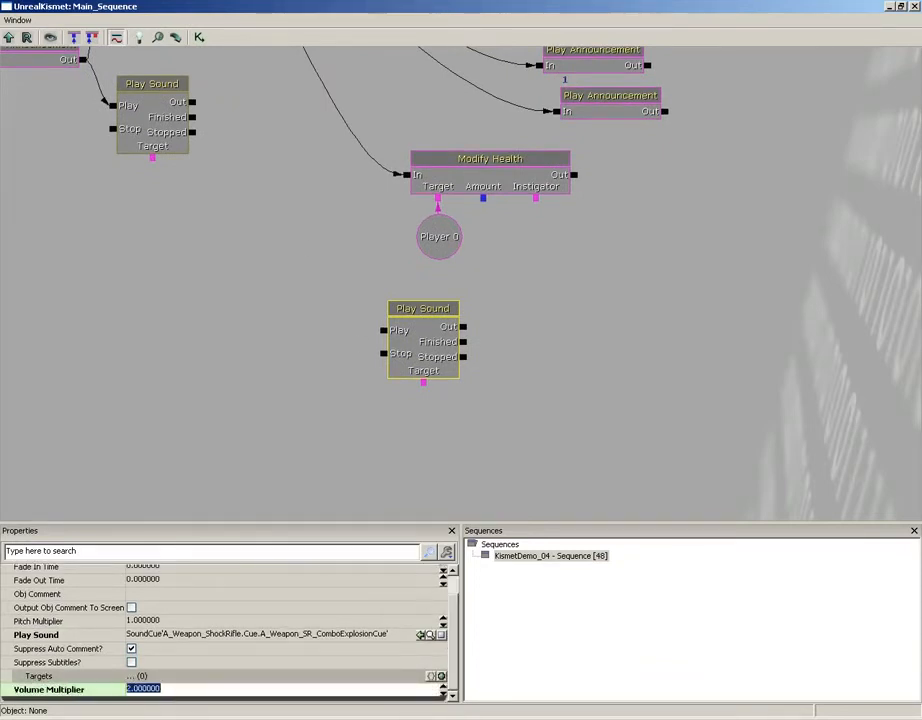
Connect the delayed switch's Link 11 output to the Play input of the new Play Sound action, then close Kismet.
drag(611, 220, 663, 375)
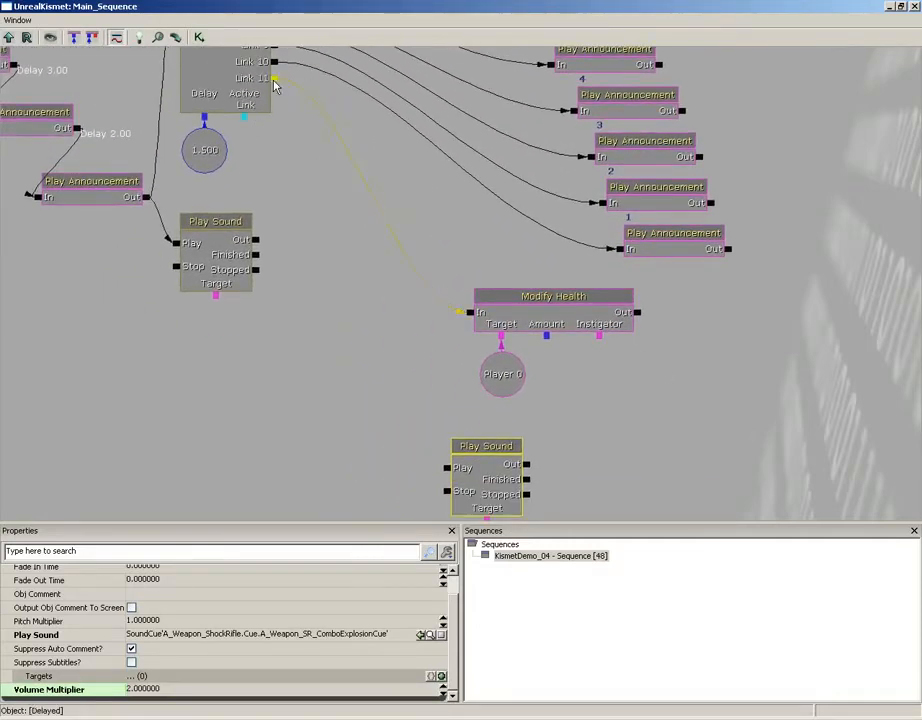
drag(277, 87, 444, 469)
mouse_move(562, 373)
mouse_down()
mouse_move(527, 341)
mouse_move(565, 355)
mouse_up()
scroll(510, 315, down, 4)
scroll(567, 400, up, 4)
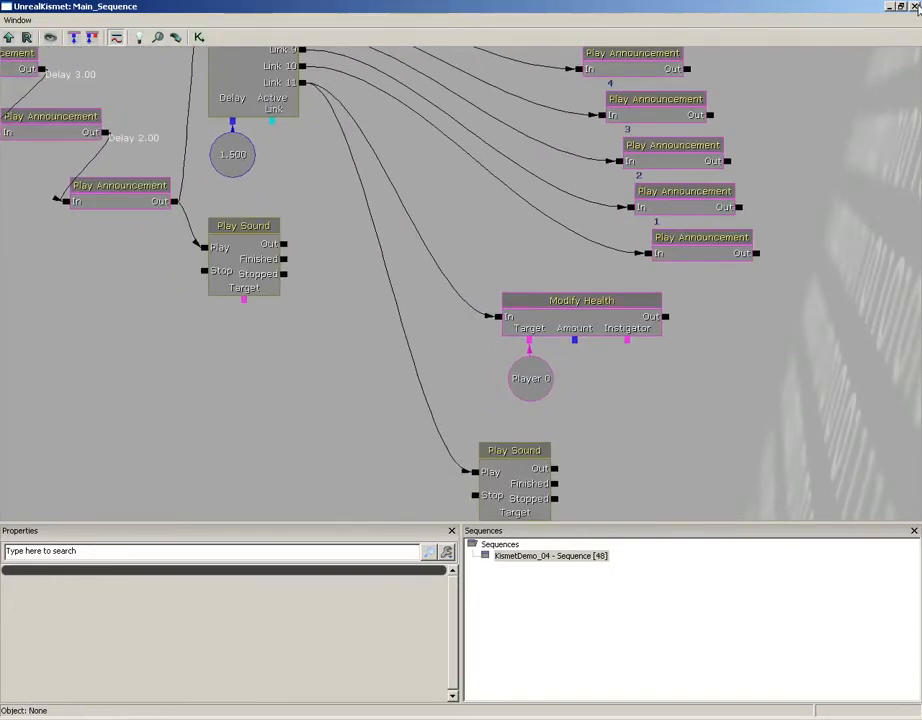
click(914, 6)
Start a play test from the floor beside the fence and use the switch repeatedly to trigger the self-destruct sequence.
right_click(427, 383)
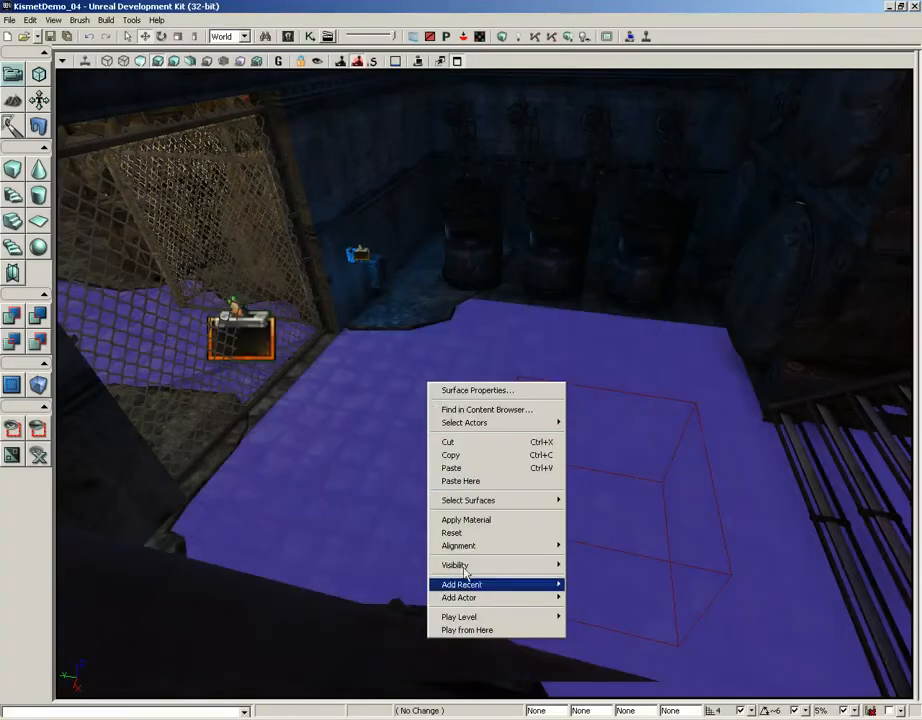
click(462, 630)
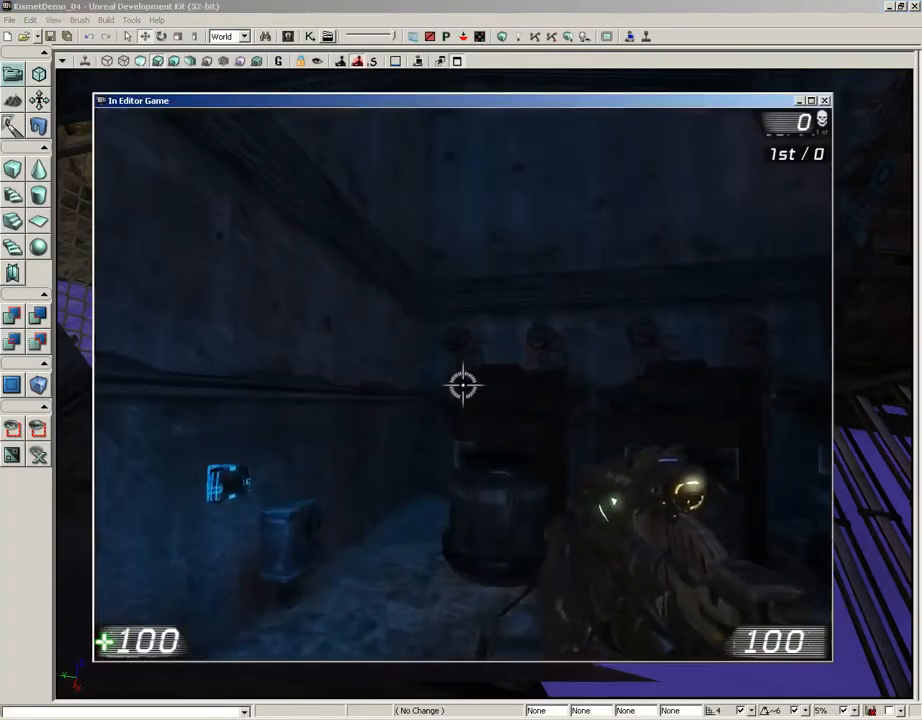
key(w)
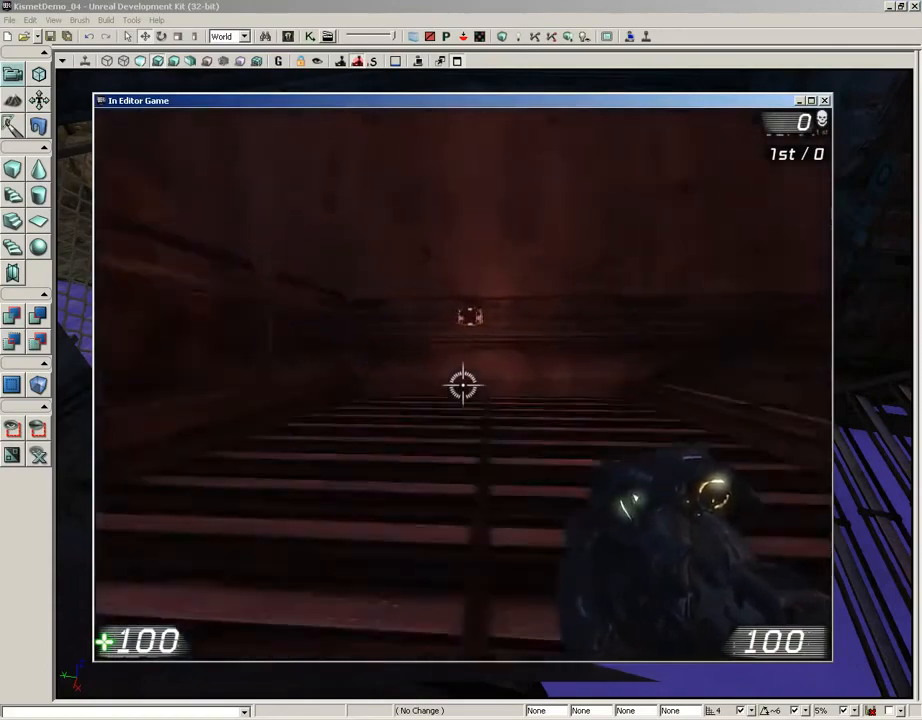
key(e)
key(e)
key(e)
key(e)
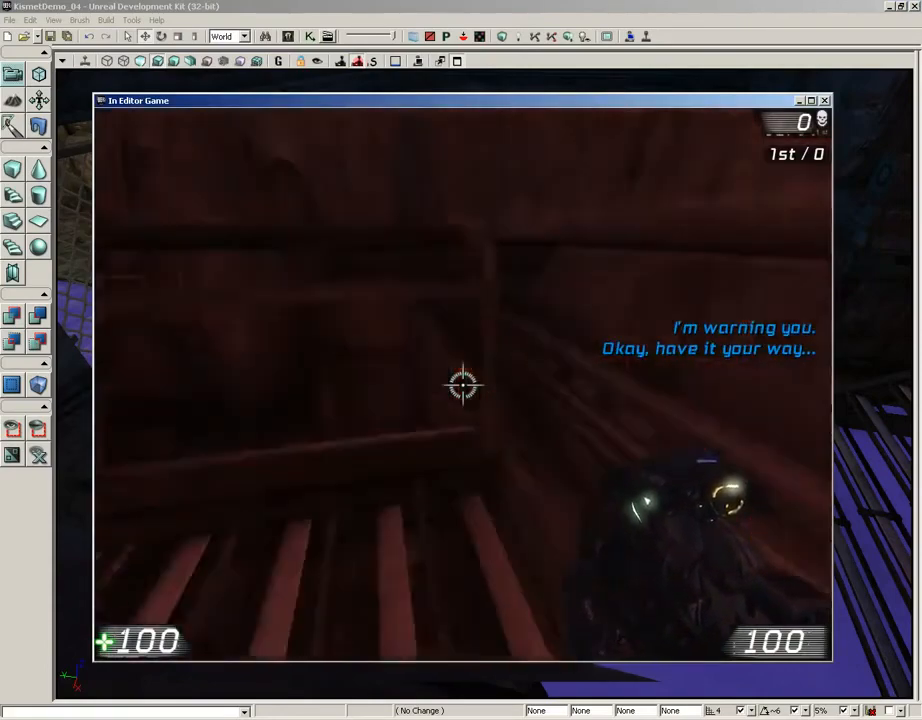
Move around the room through the whole self-destruct countdown to check its ending, then end the play test.
key(w)
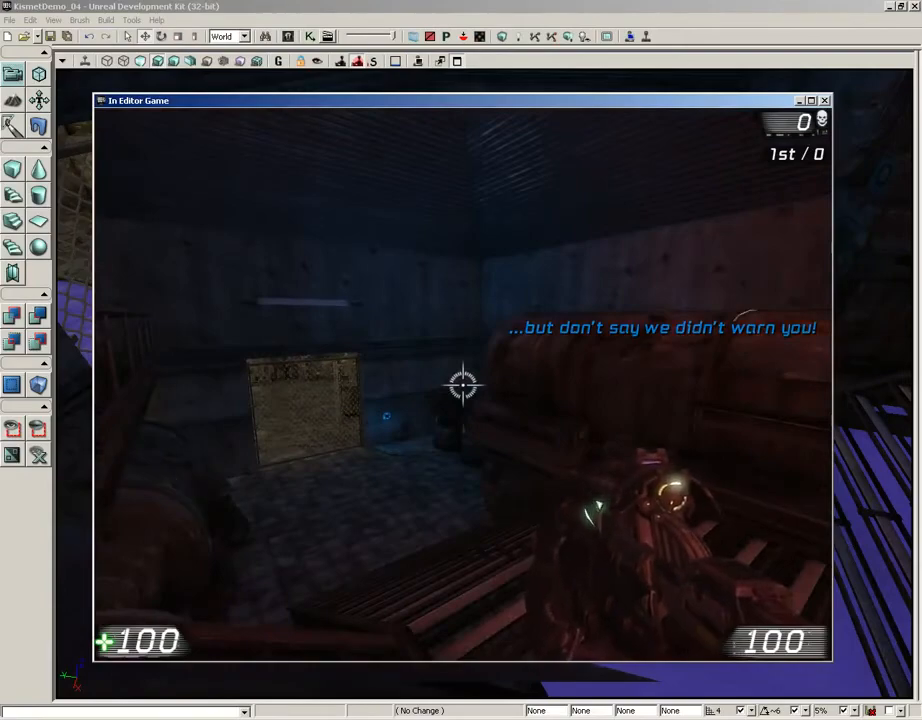
key(a)
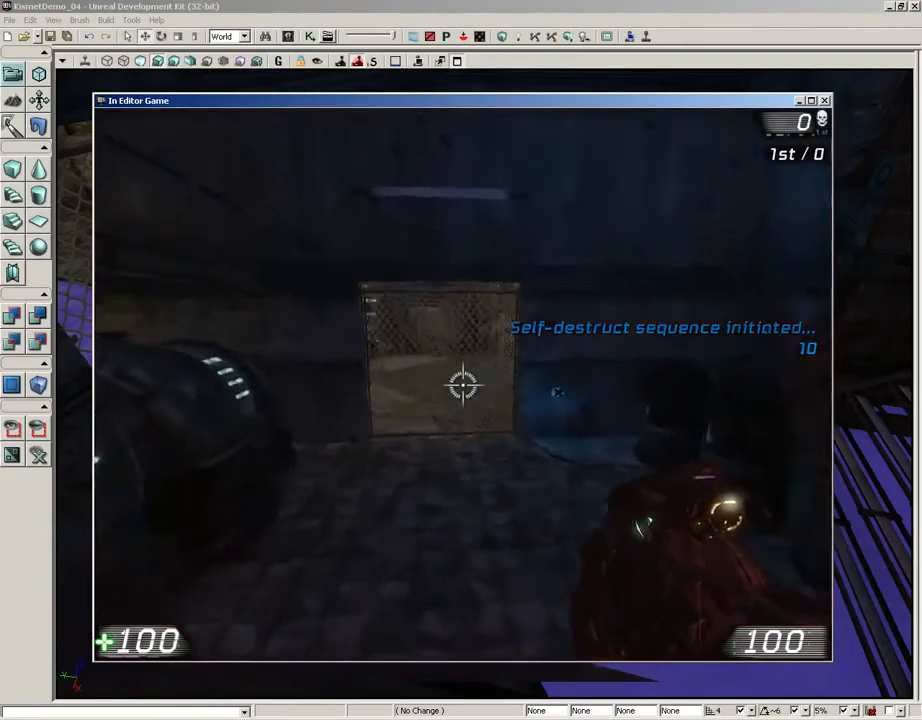
key(w)
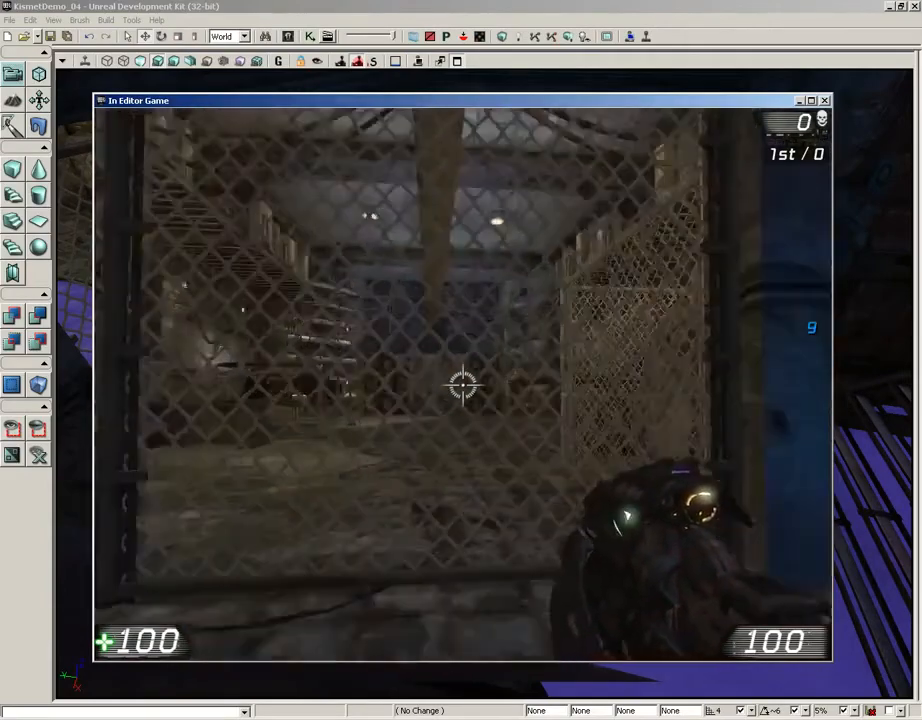
key(w)
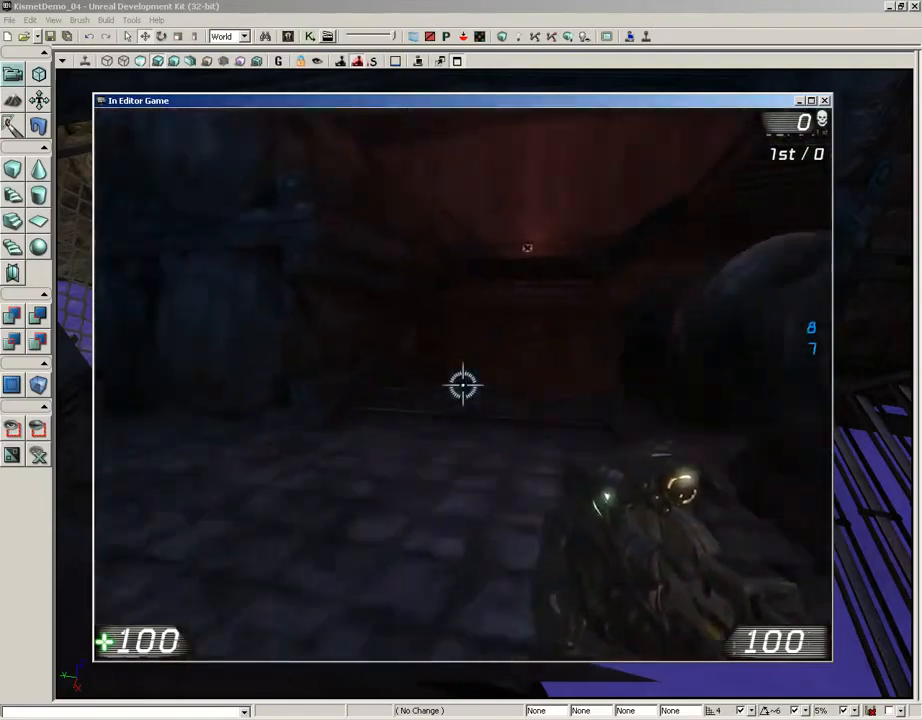
key(w)
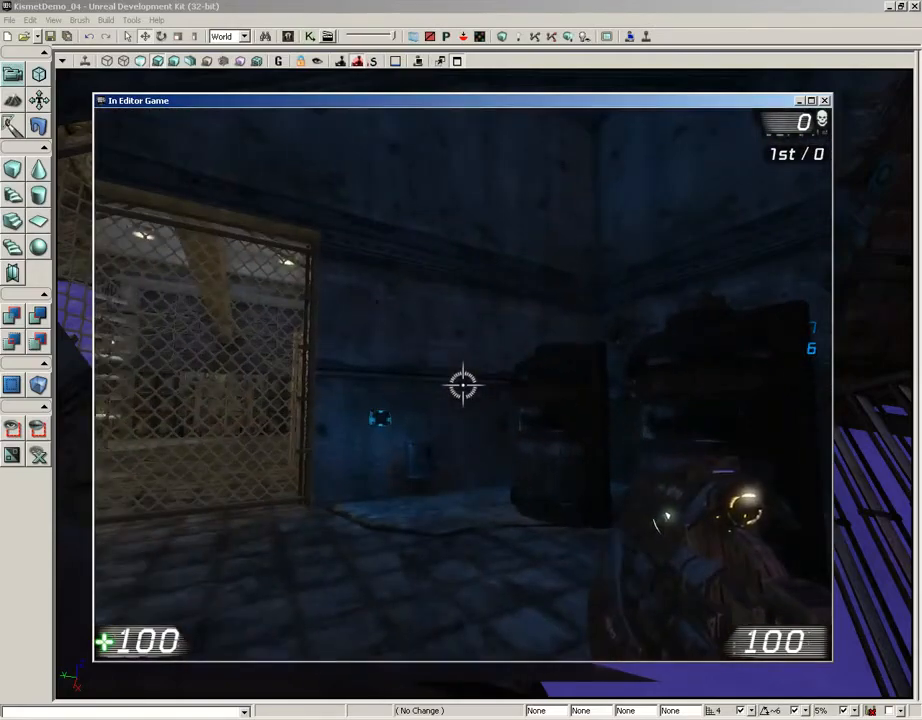
key(w)
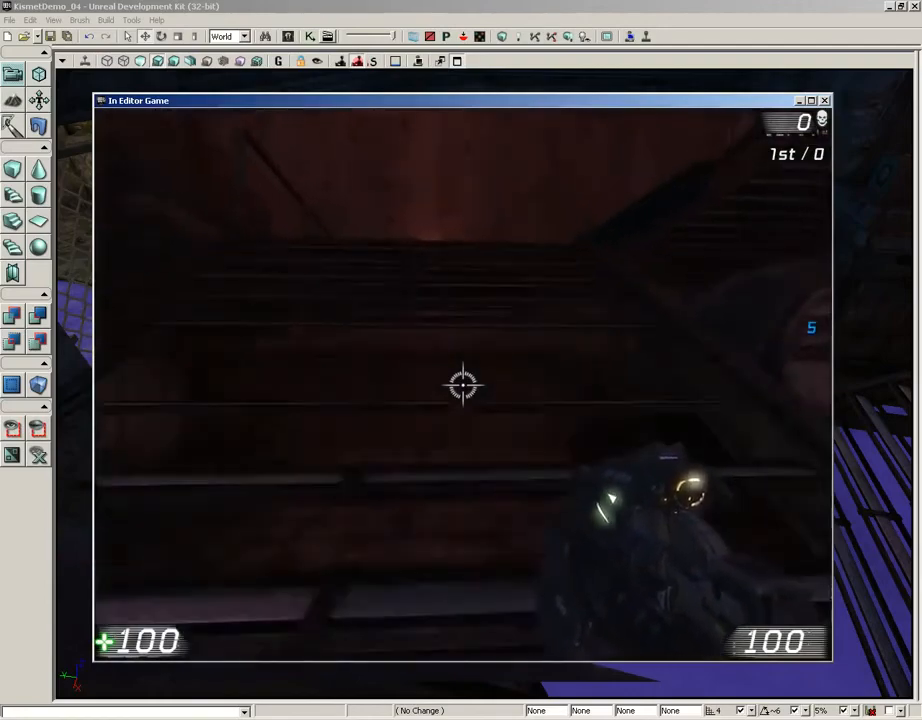
key(w)
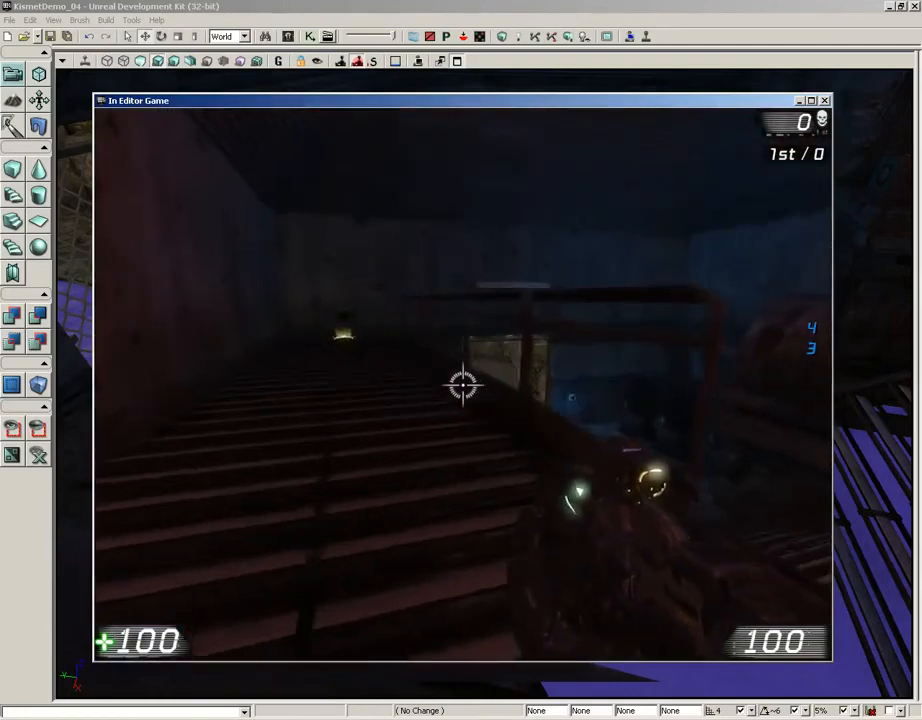
key(w)
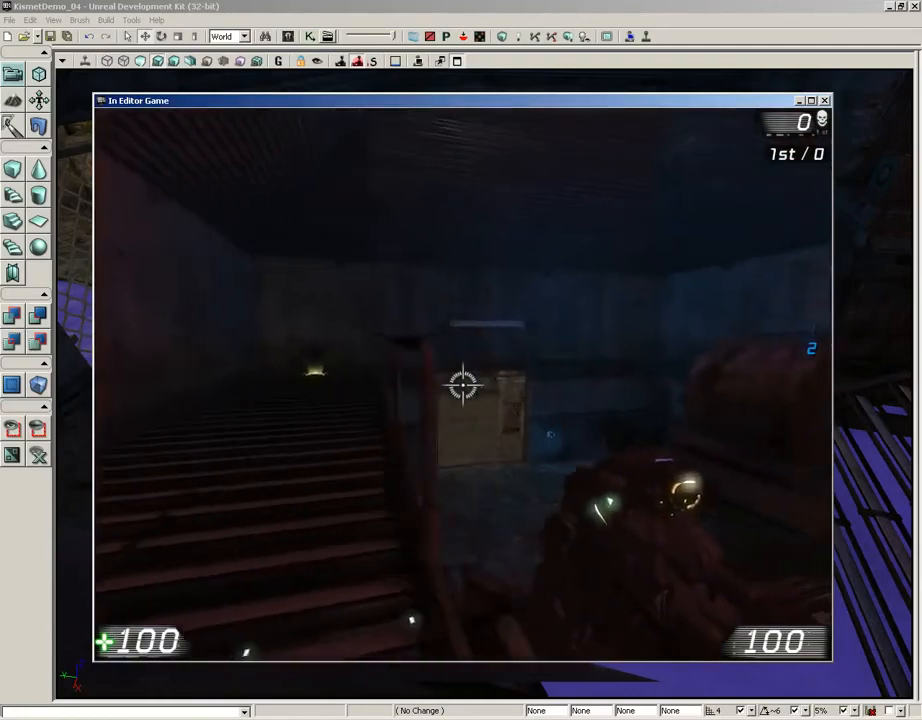
key(w)
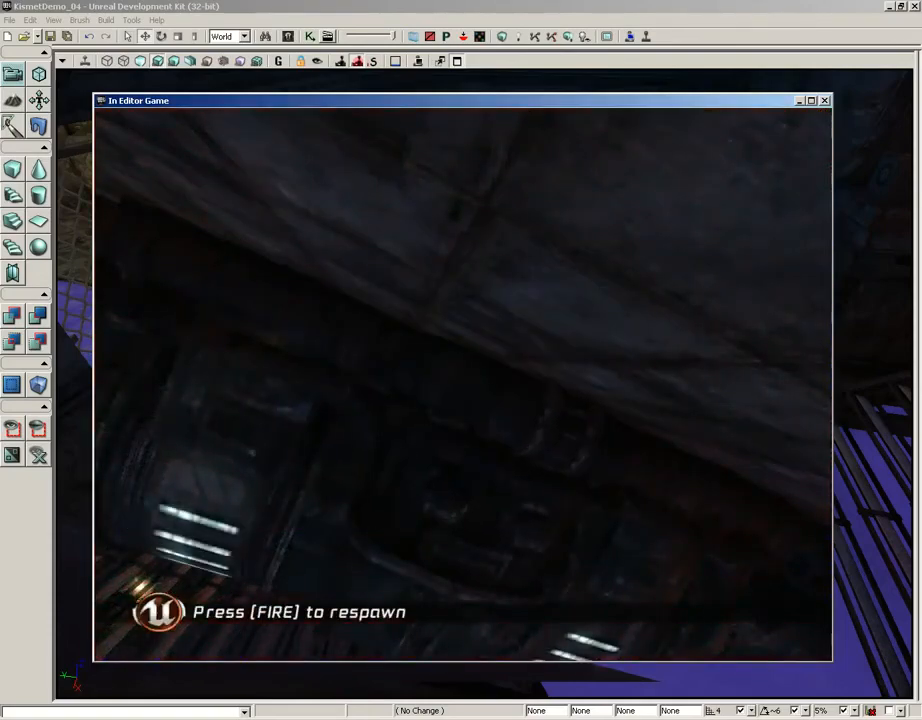
key(Escape)
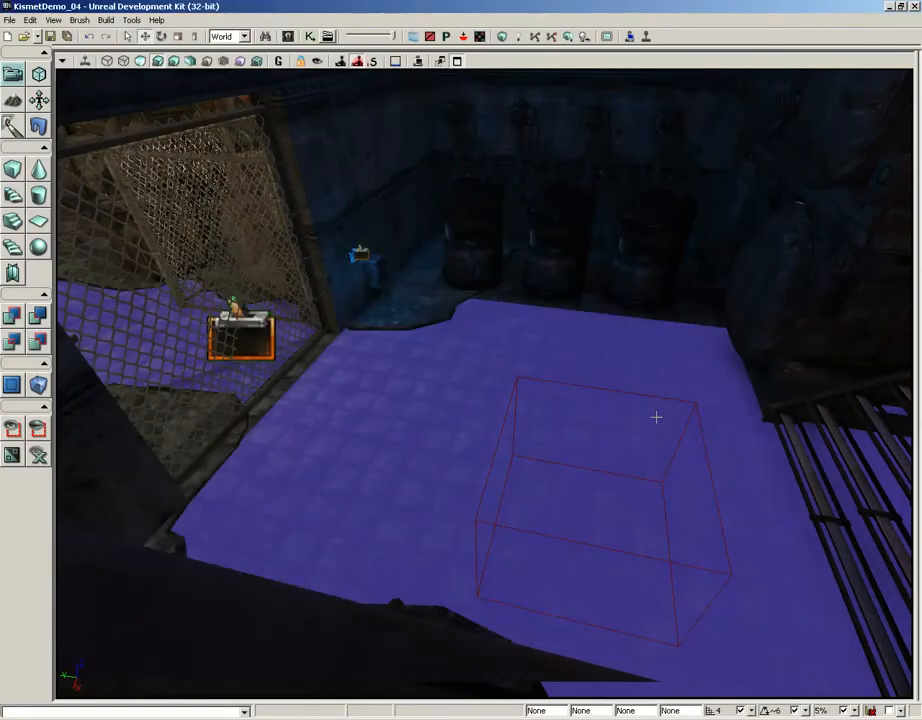